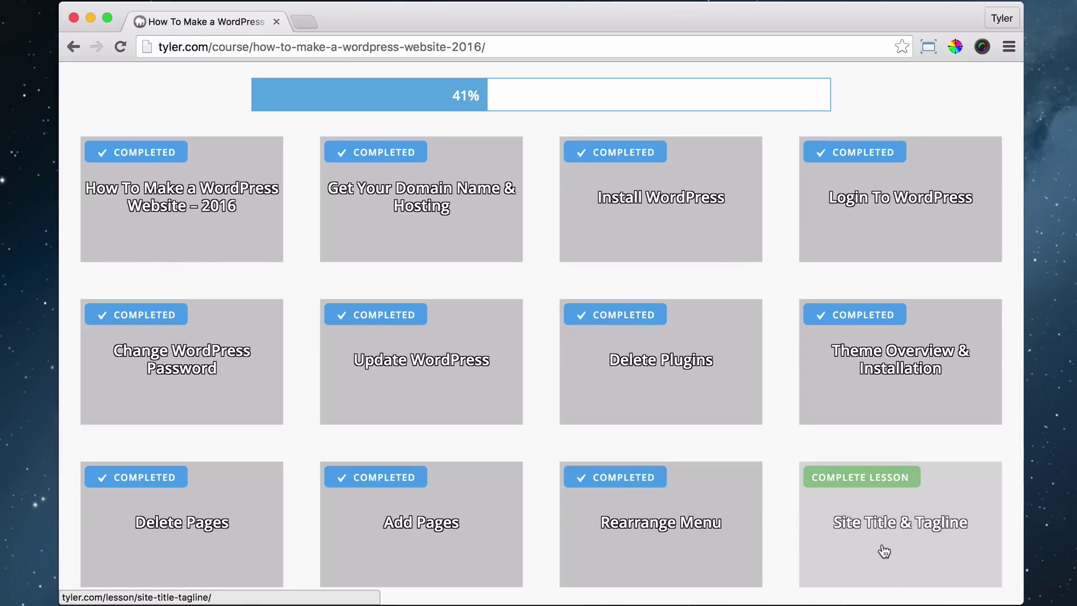
- Minimize the course page to reveal the Cardboard site's front page in Chrome
click(89, 17)
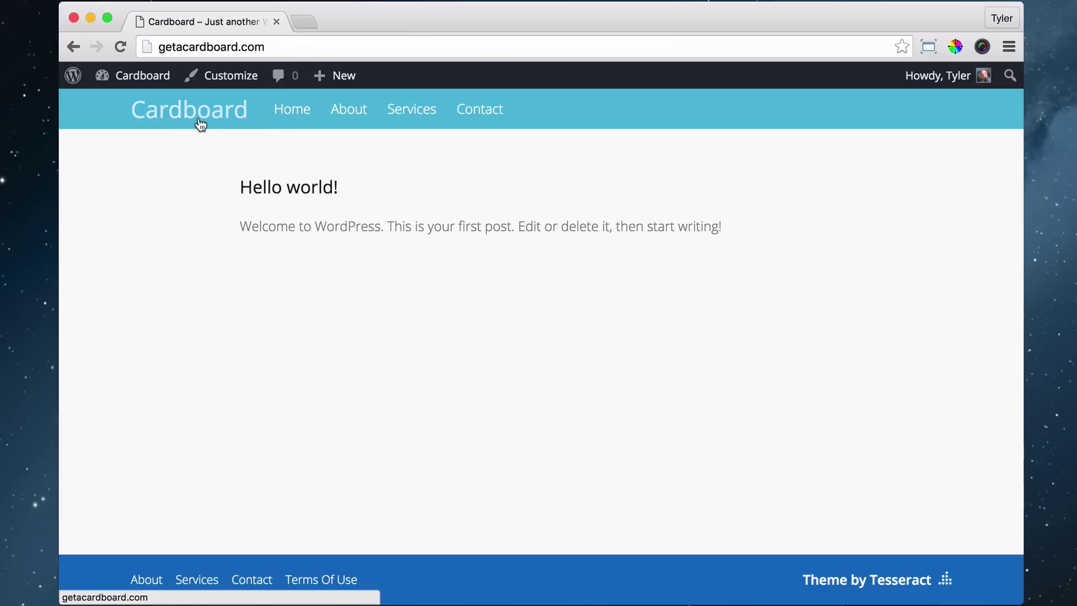
- In a new tab, search Google for "Im already here", visit imalreadyhere.com, then return to results
click(302, 20)
text(google)
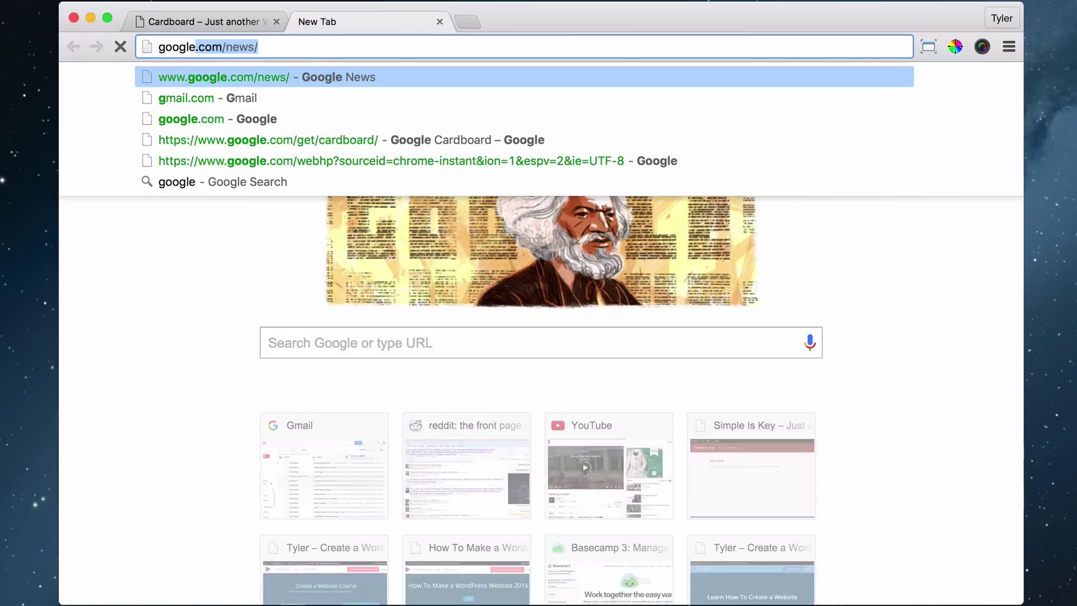
text(.com)
key(Return)
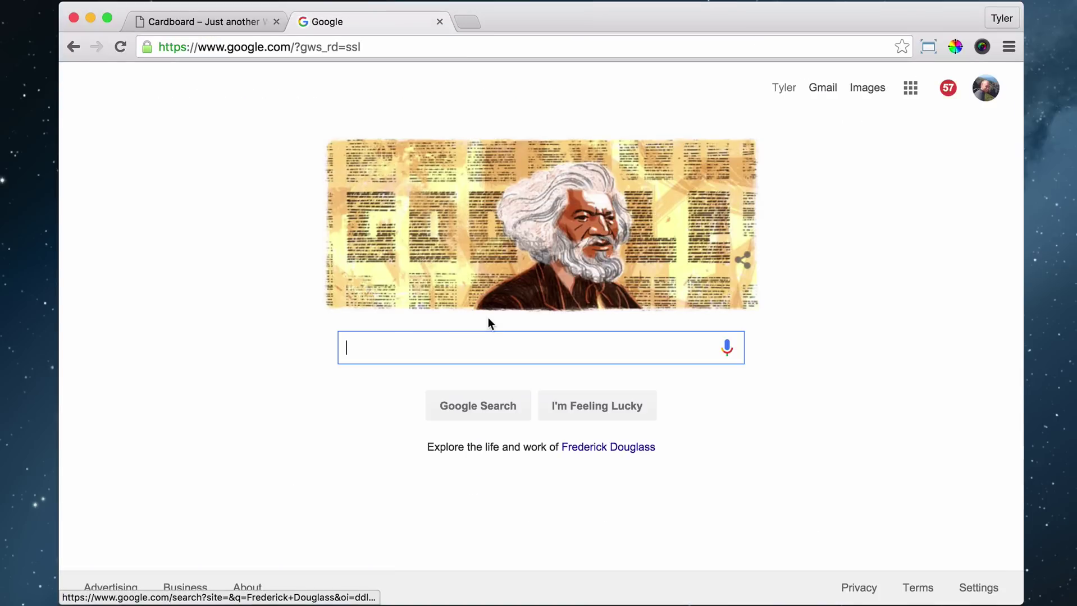
text("Im)
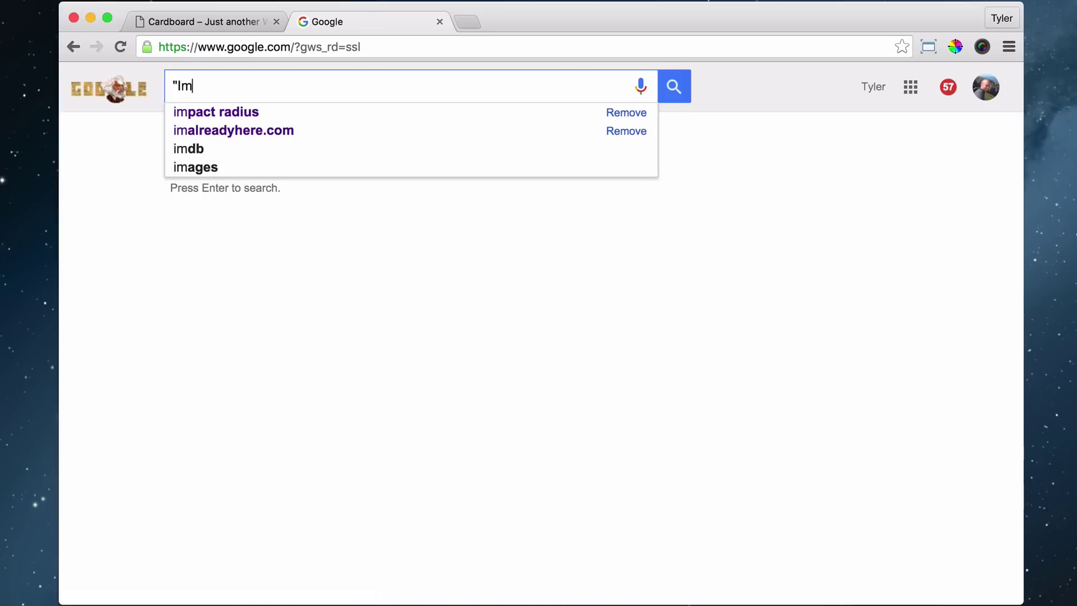
text( already he)
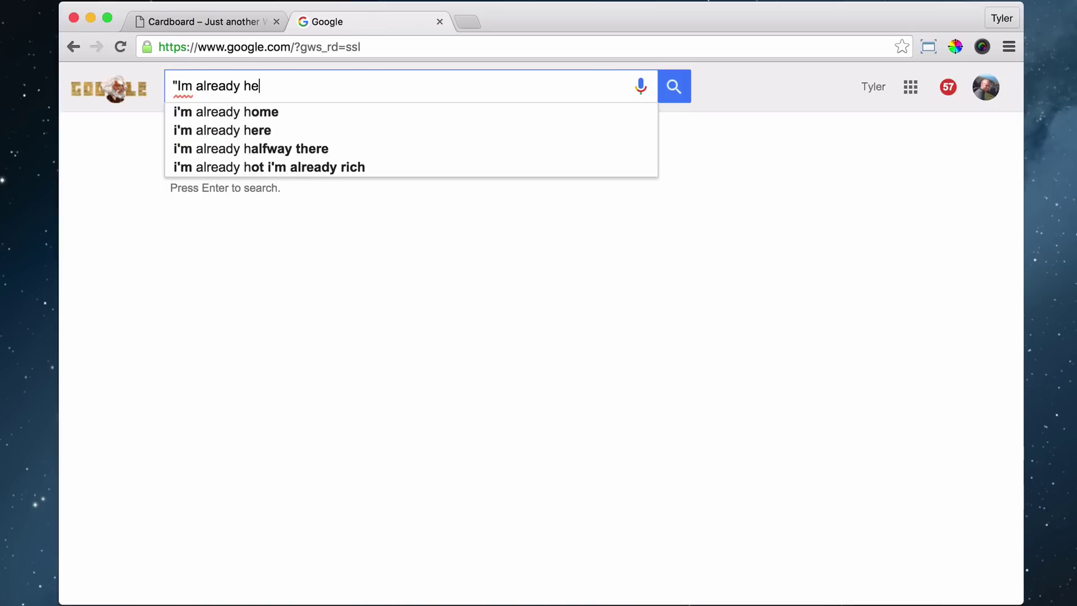
text(re")
key(Return)
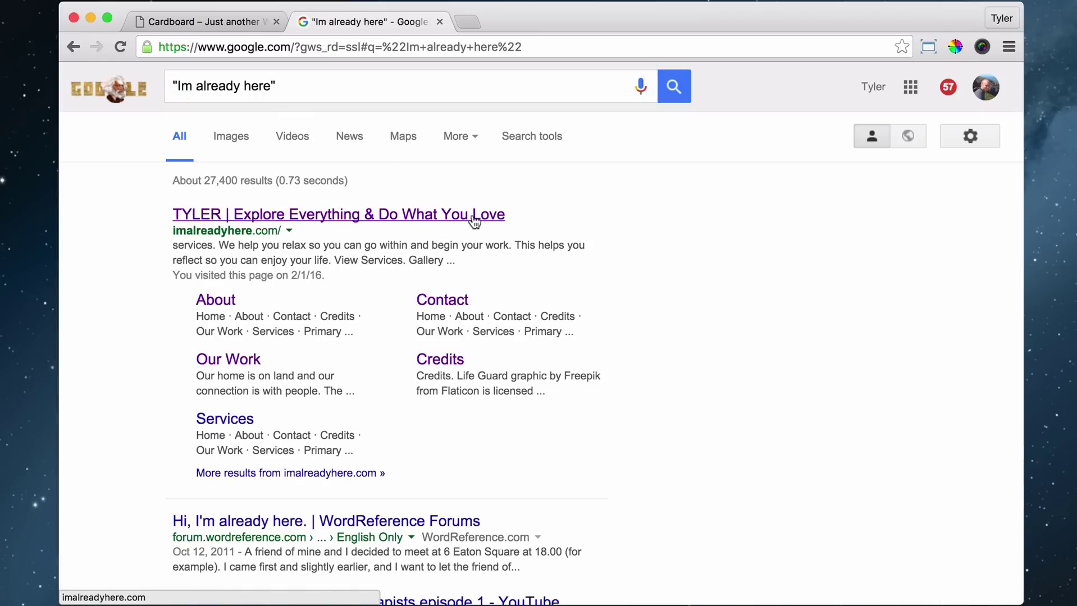
click(308, 222)
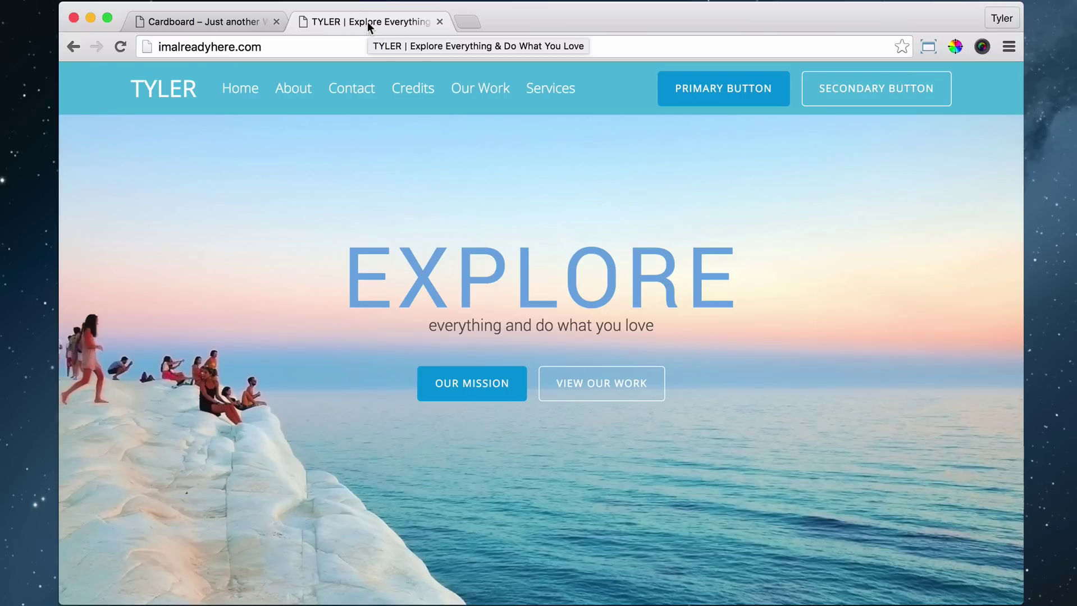
click(73, 46)
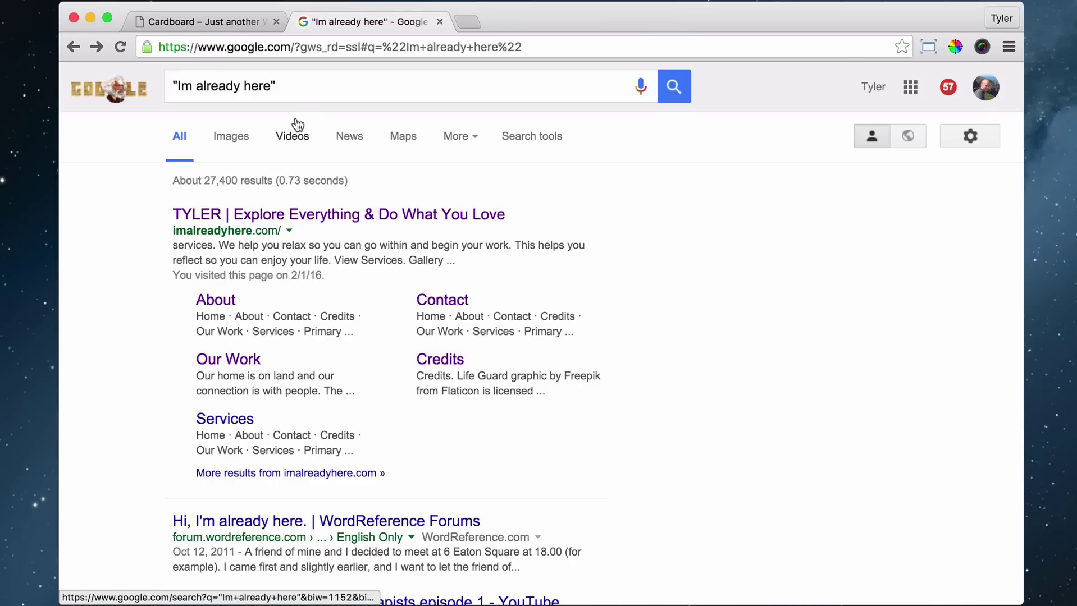
- Search Google for 'Dans Plumbing los angeles plumber' and open the Dan's Plumbing | Los Angeles Plumber site
drag(301, 88, 149, 90)
click(296, 88)
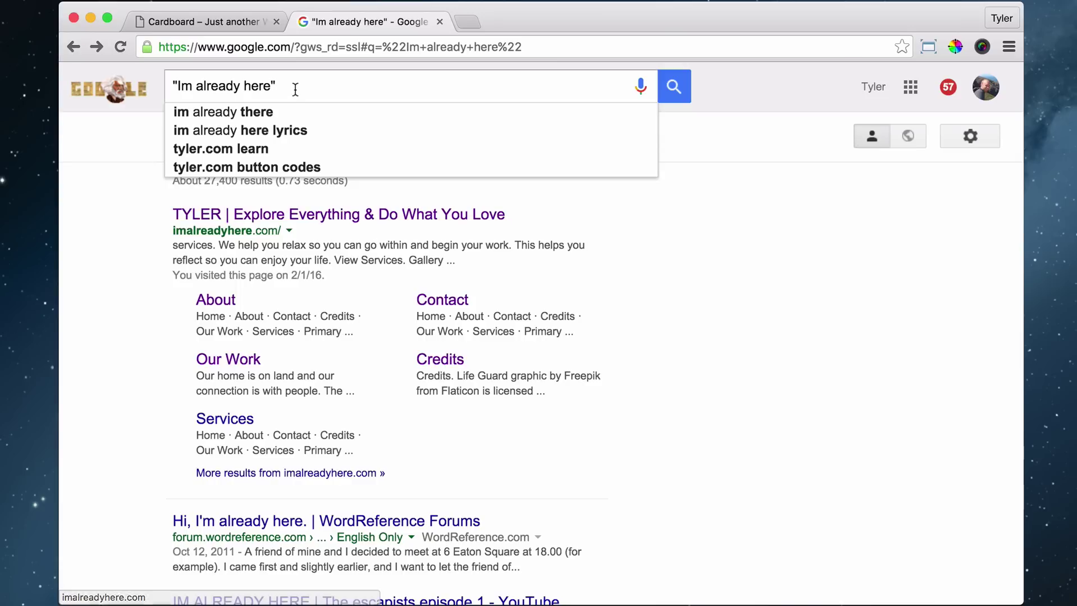
drag(293, 88, 174, 82)
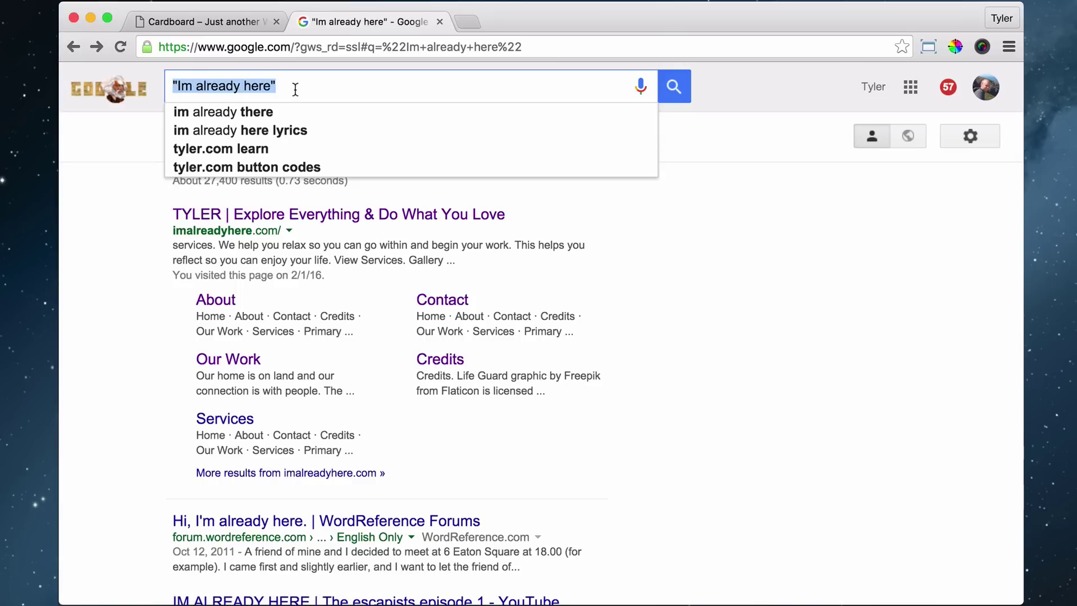
text(Dans Pl)
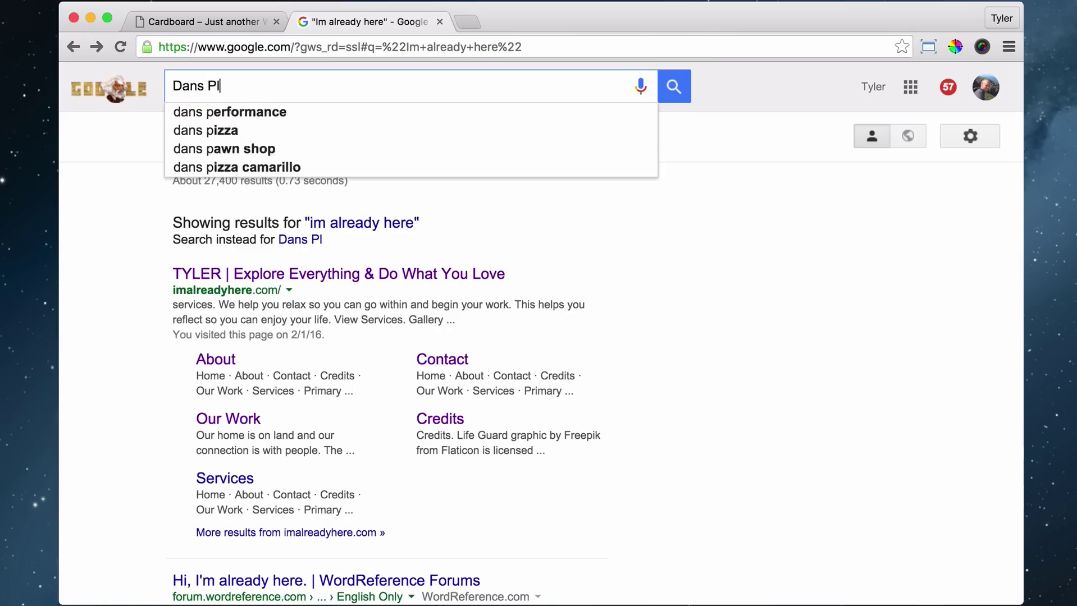
text(umbing los an)
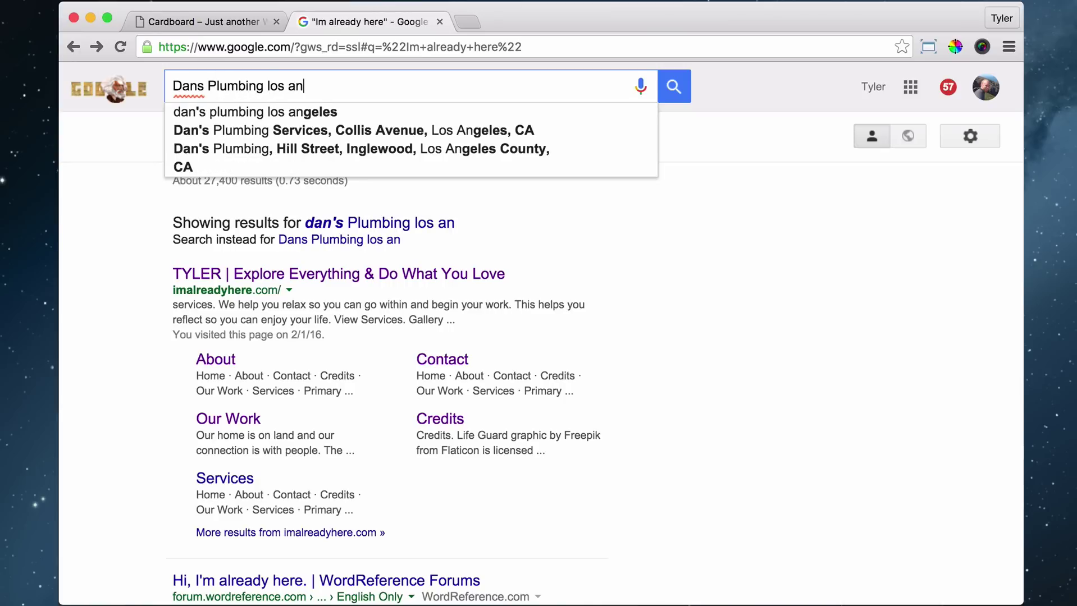
text(geles p)
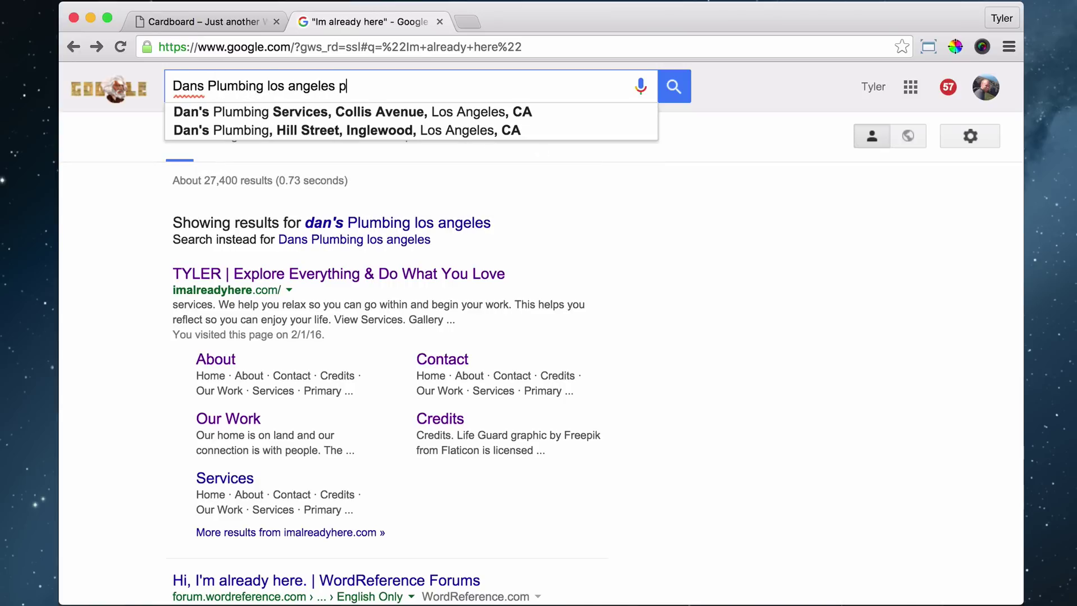
text(lumber)
key(Return)
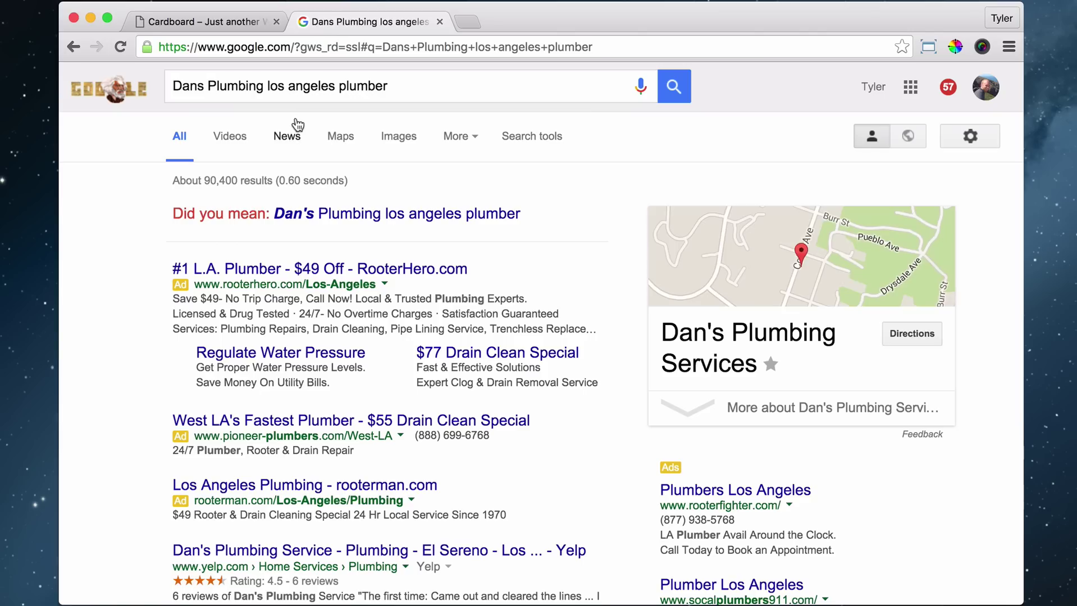
scroll(337, 110, down, 9)
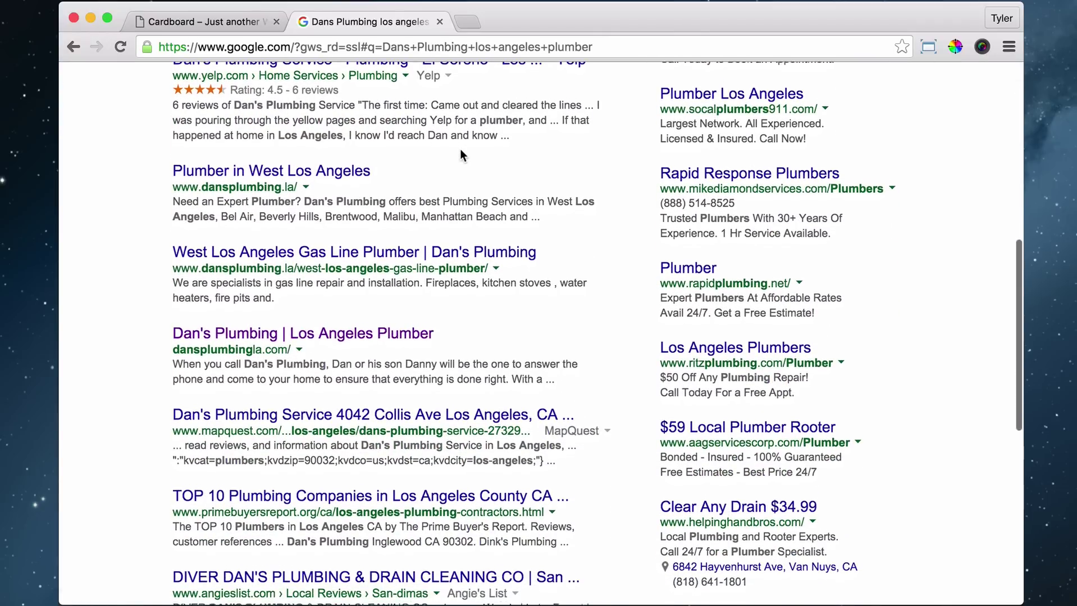
scroll(461, 148, down, 2)
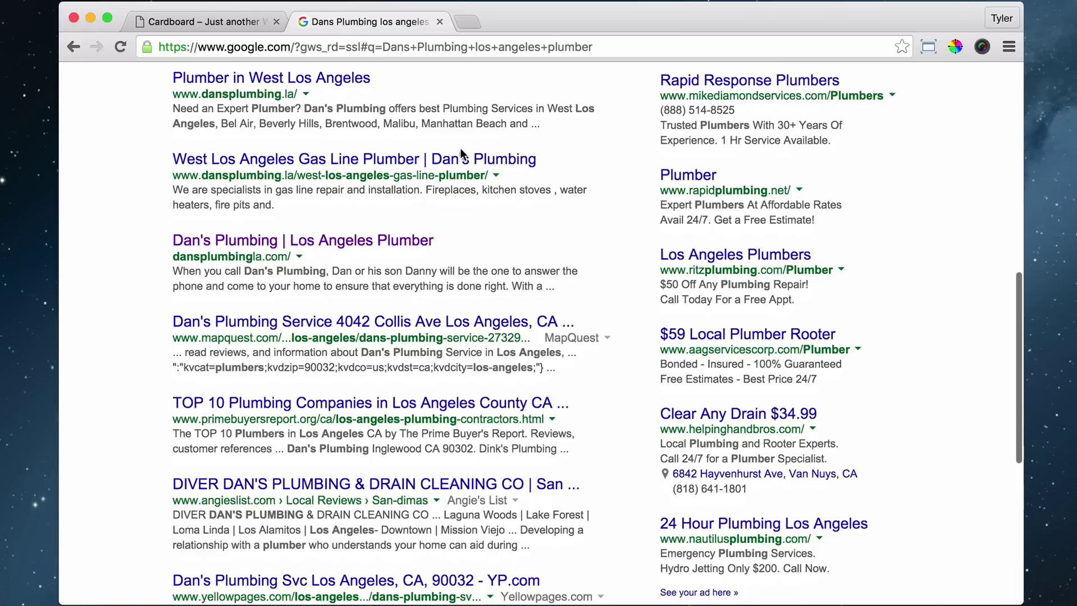
click(301, 246)
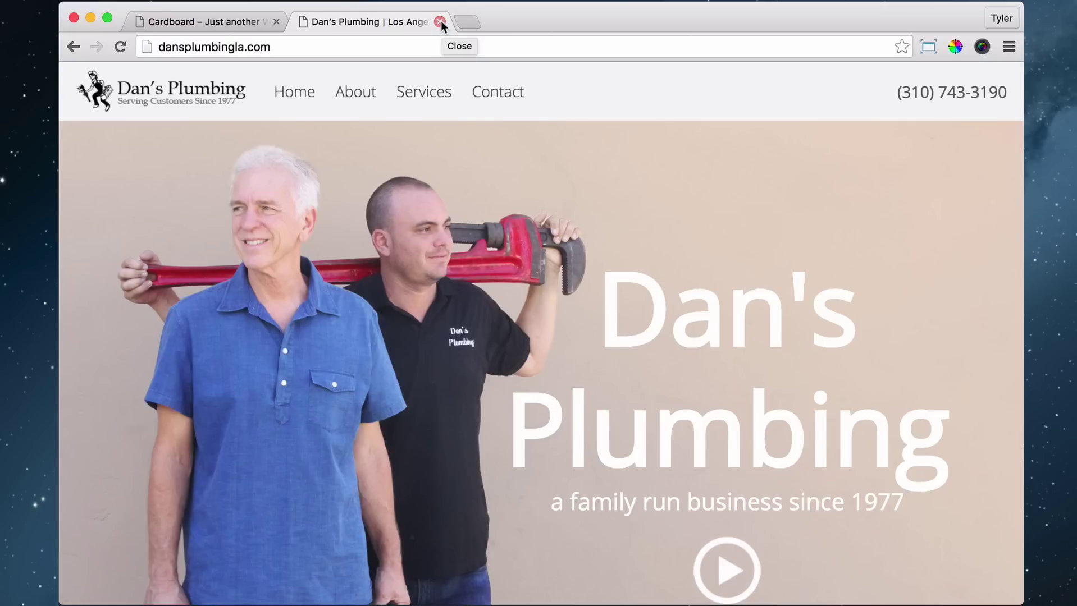
- Close the Dan's Plumbing tab and open Header Options in the Cardboard site's Customizer
click(439, 22)
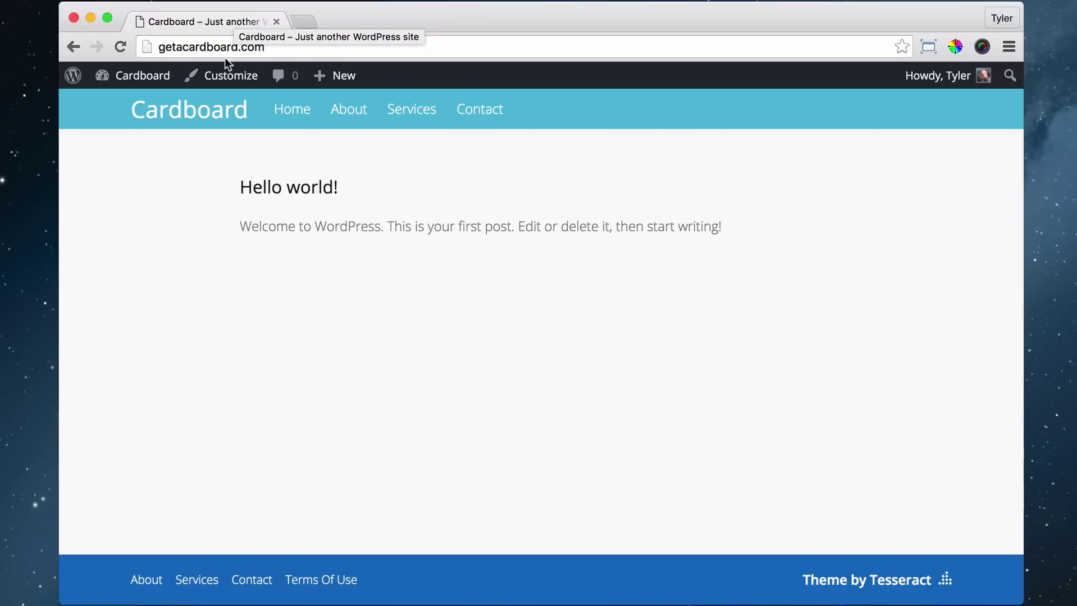
click(225, 80)
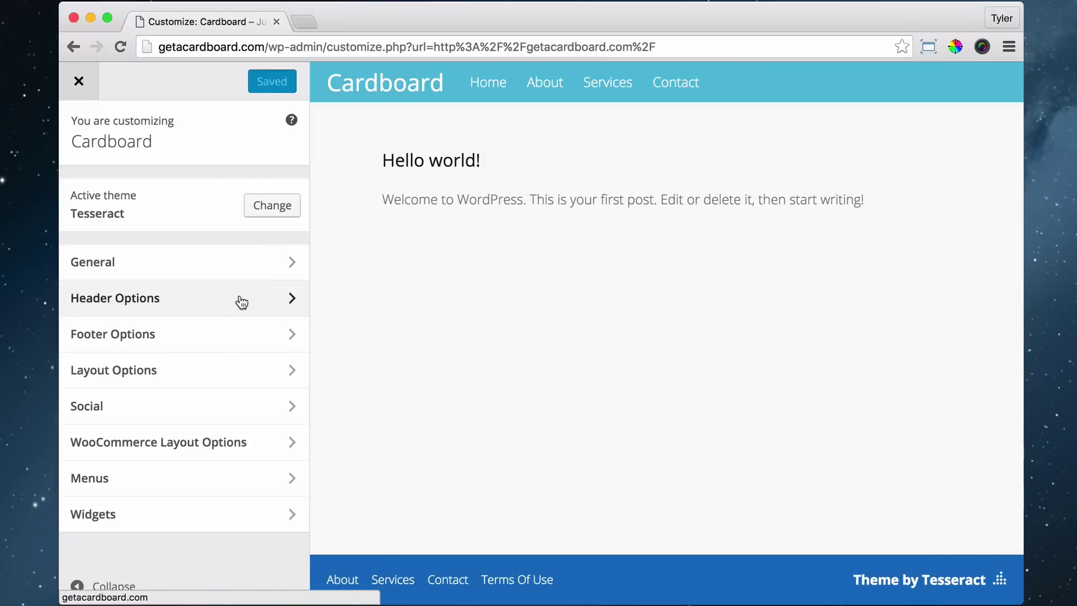
click(241, 303)
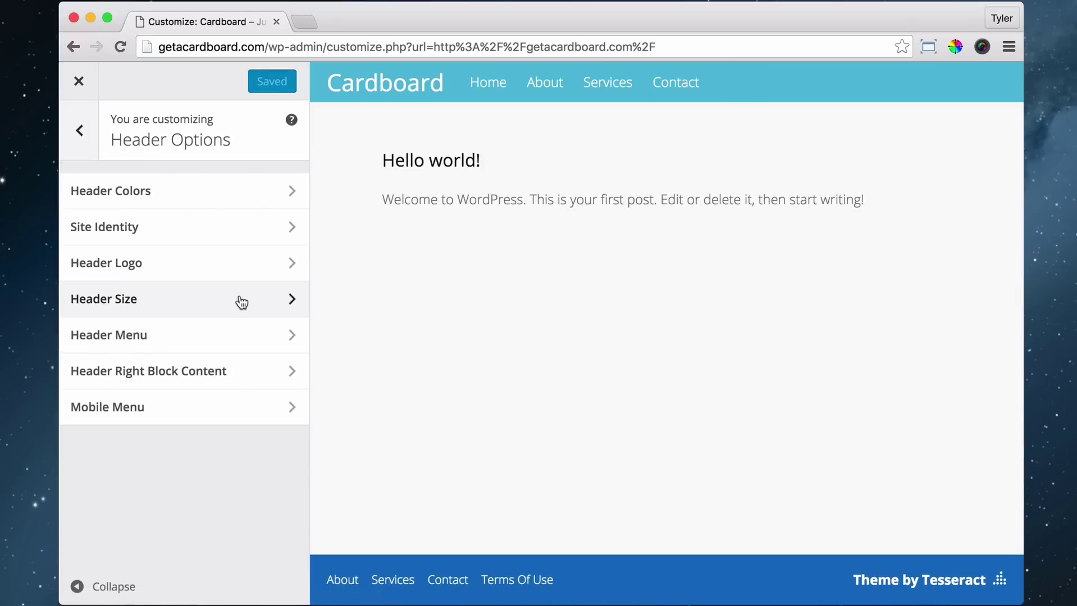
click(208, 230)
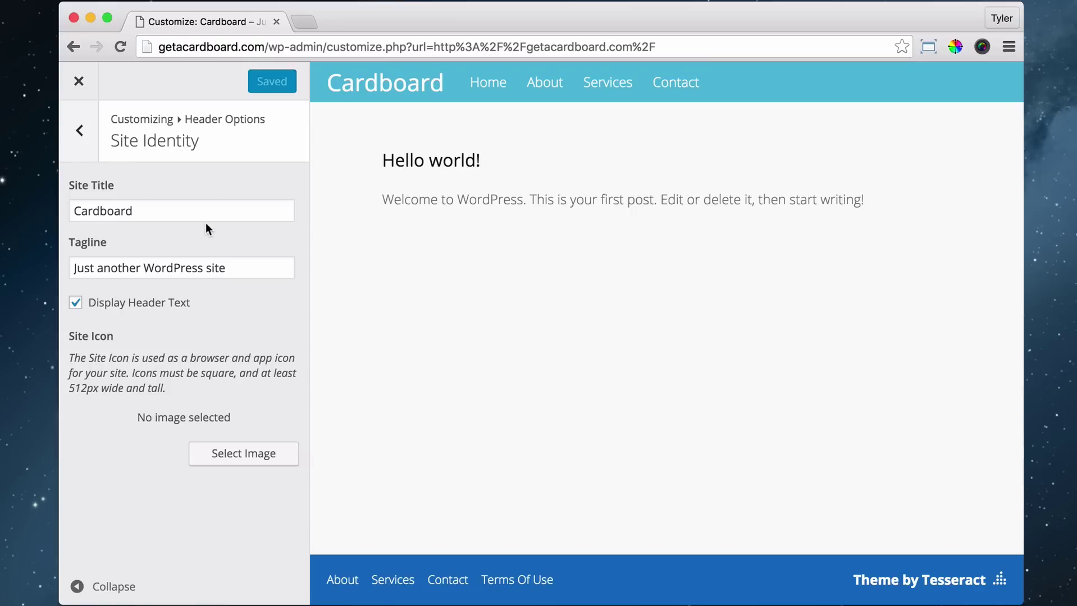
double_click(152, 210)
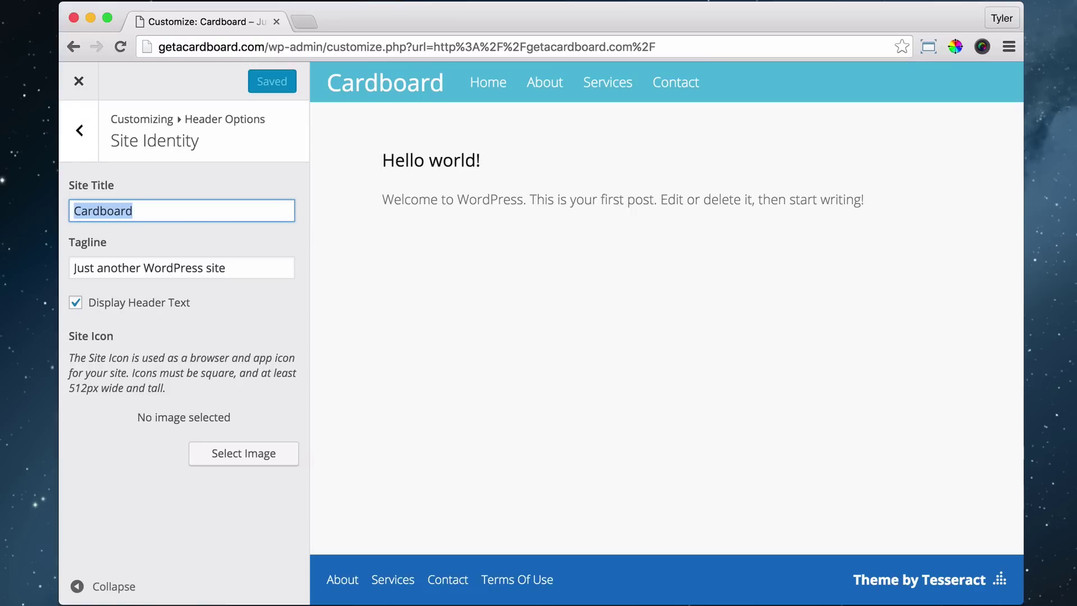
click(149, 210)
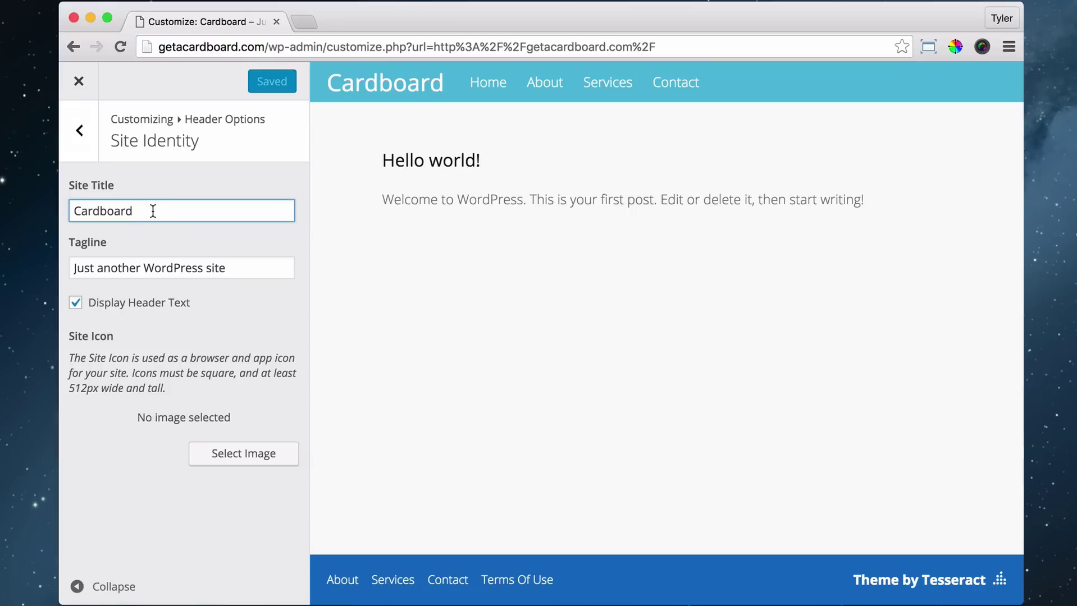
text(Hello)
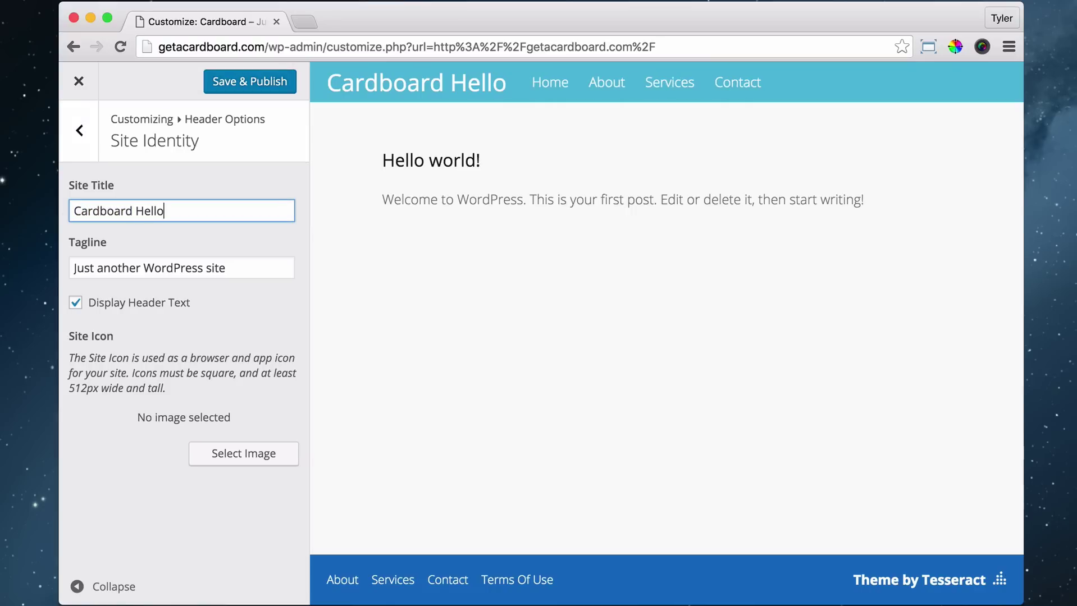
key(BackSpace)
key(BackSpace)
key(BackSpace)
key(BackSpace)
key(BackSpace)
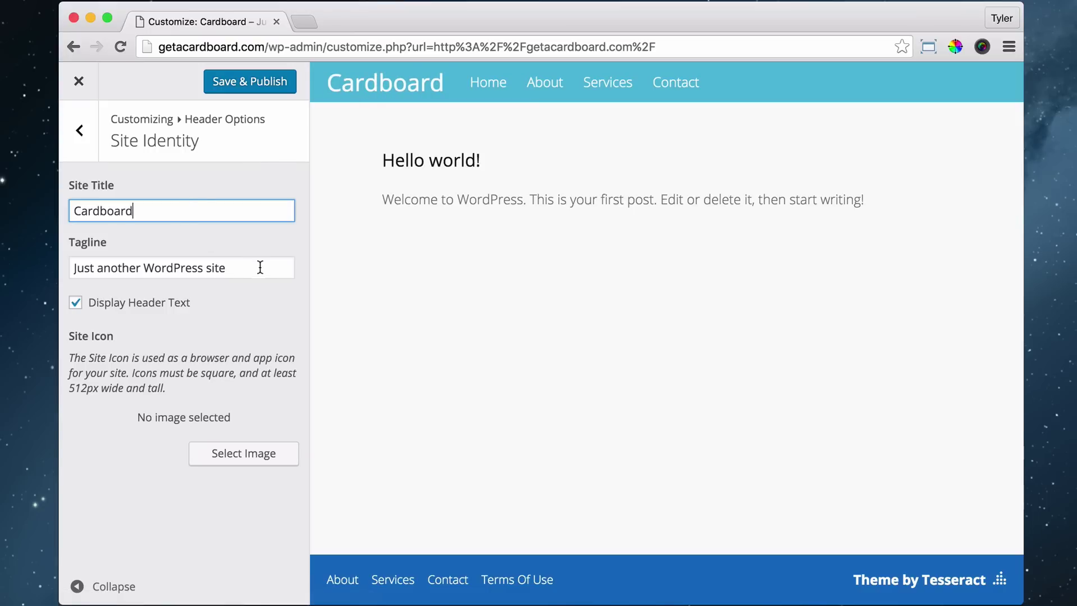
- Replace the tagline with 'Experience It!' and toggle Display Header Text off and back on
drag(248, 267, 73, 268)
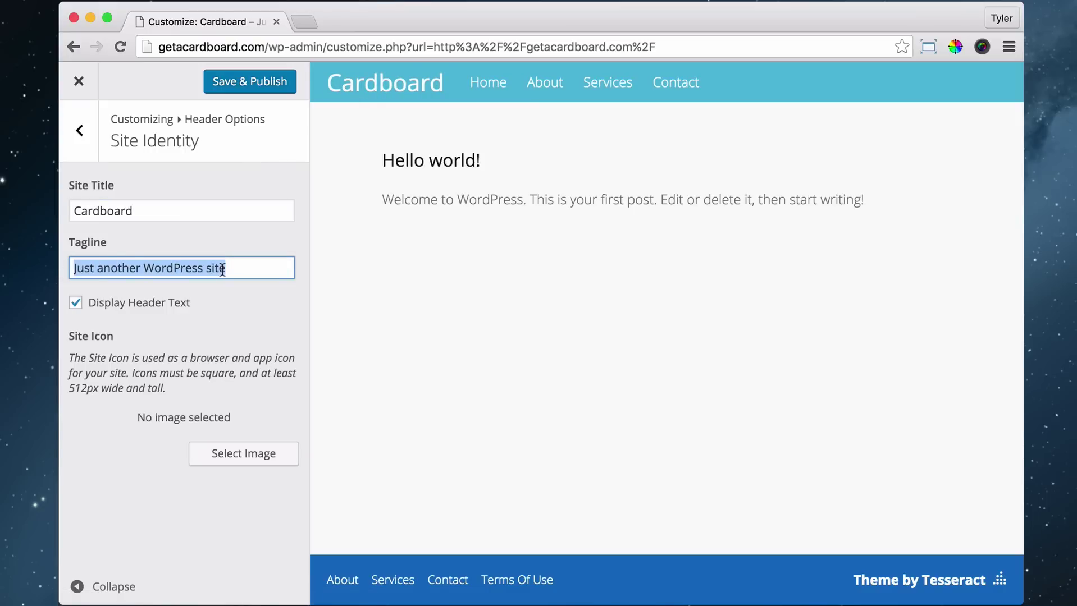
text(Experience)
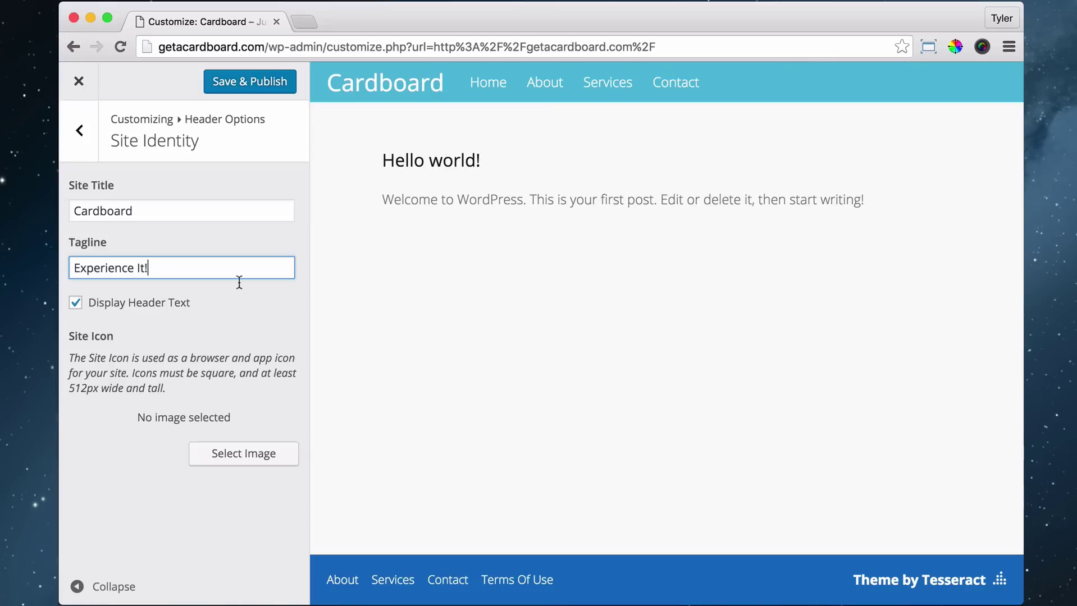
text( It!)
triple_click(170, 268)
click(171, 271)
click(76, 304)
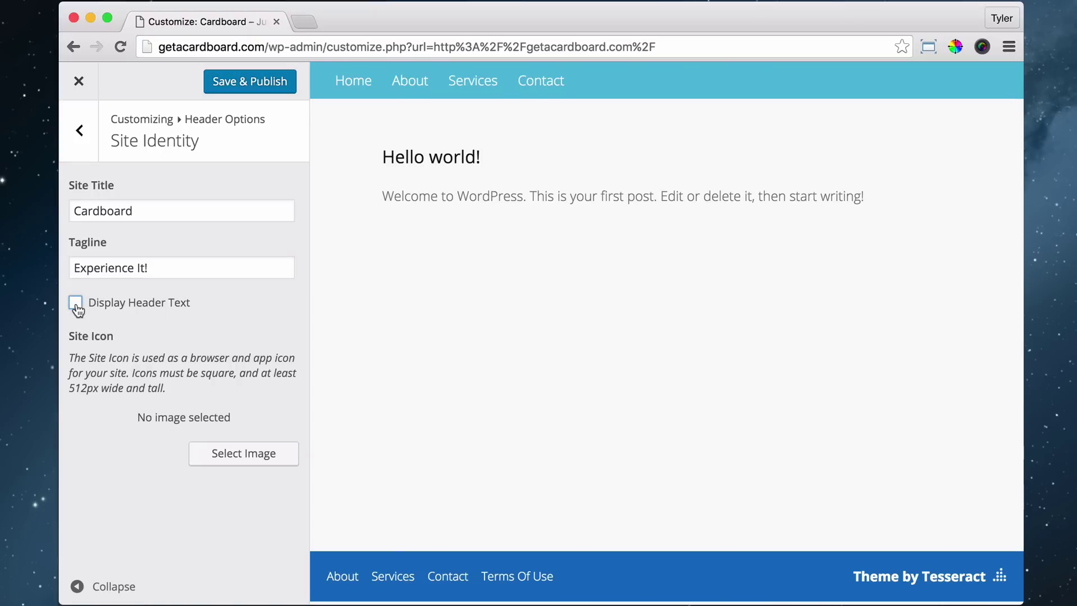
click(76, 305)
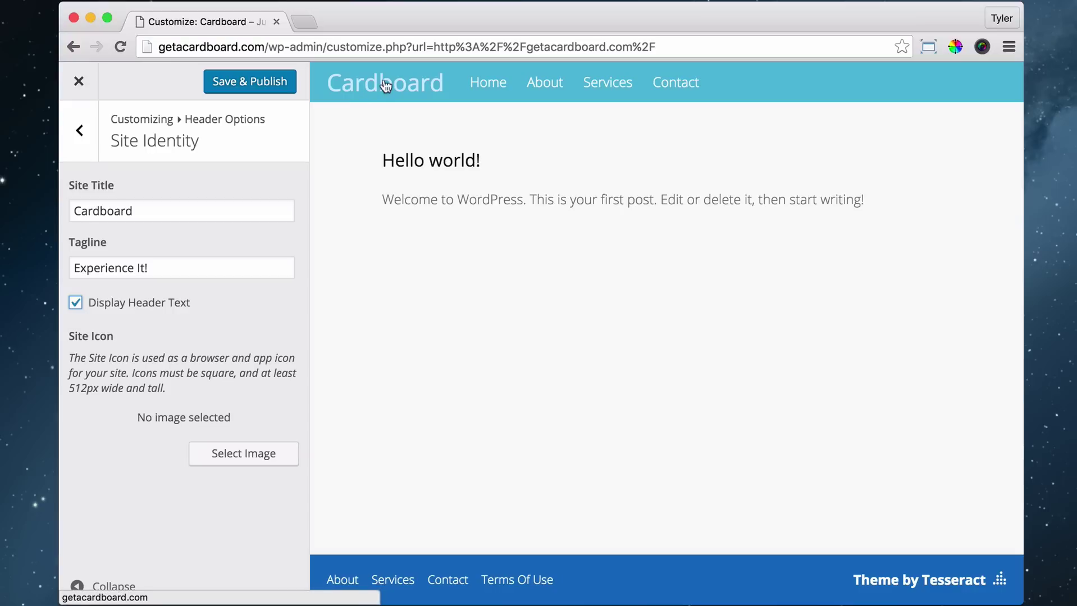
- Save & Publish the tagline, close the Customizer, and mark the Site Title & Tagline lesson complete
click(239, 86)
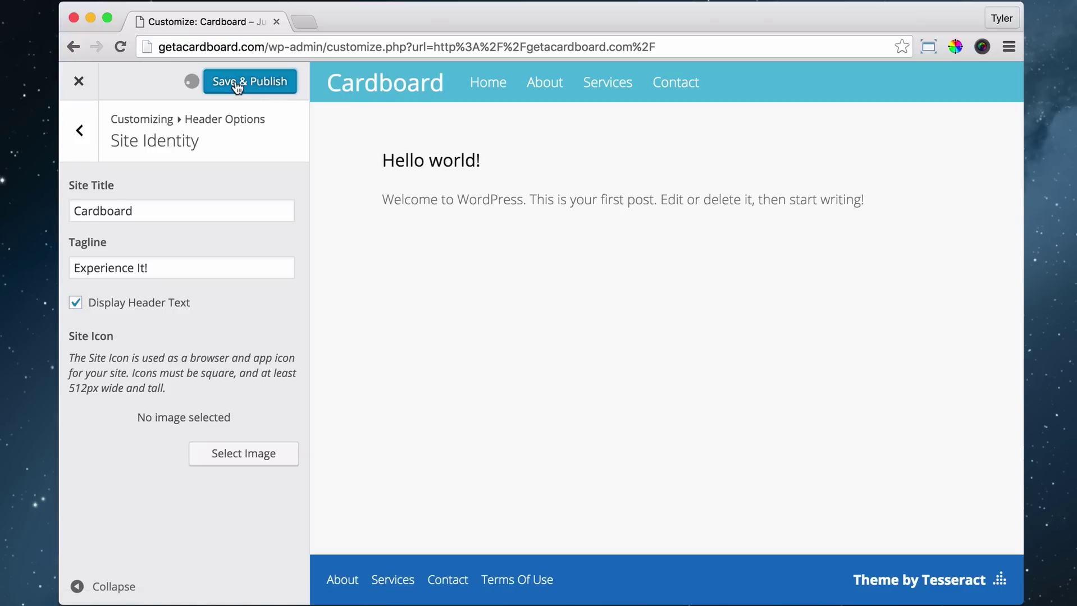
click(82, 84)
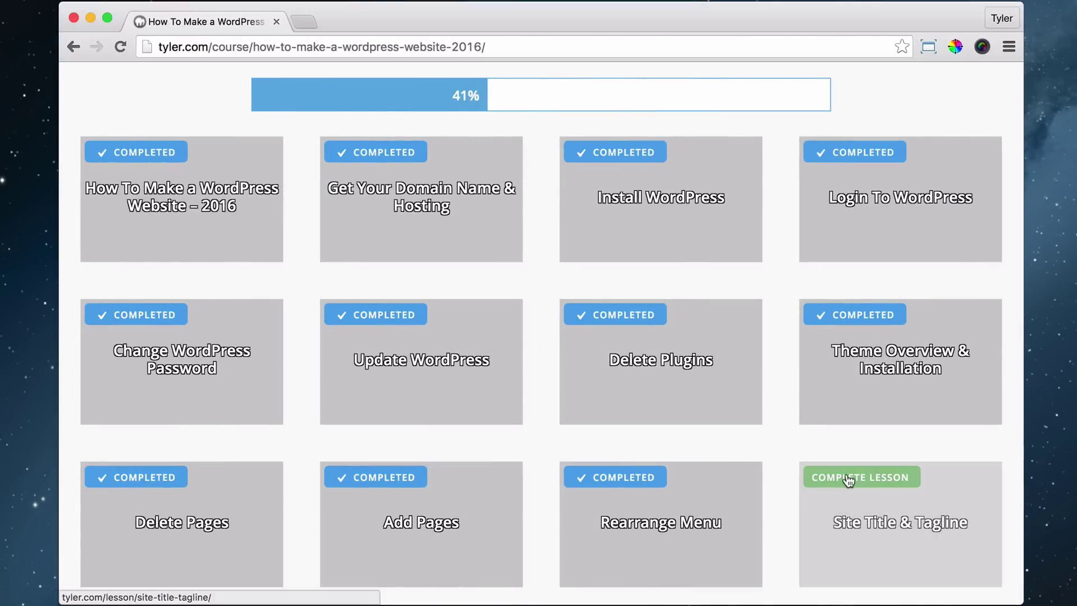
click(839, 478)
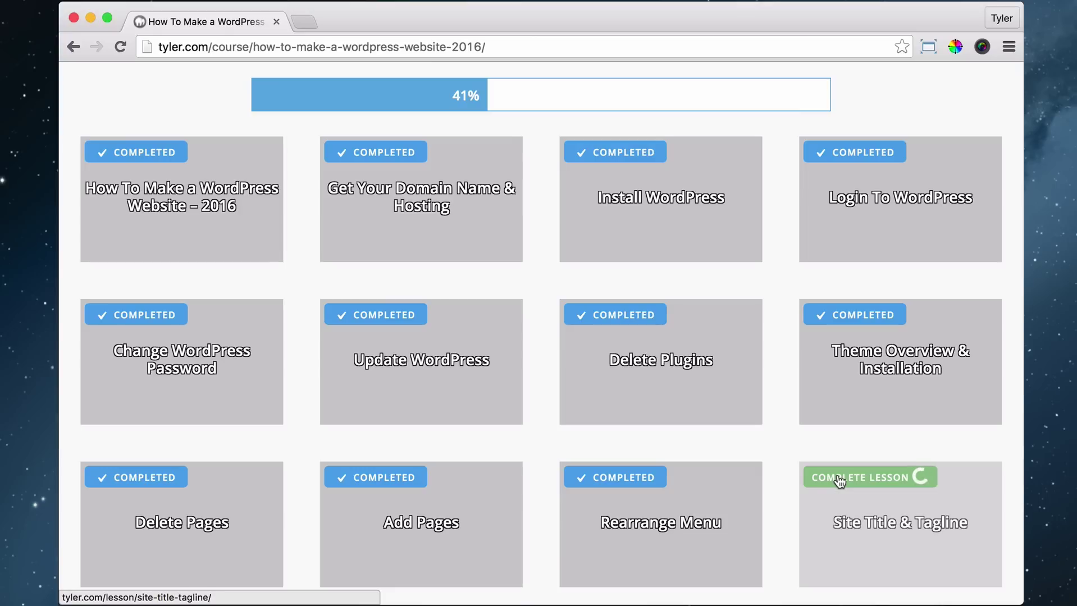